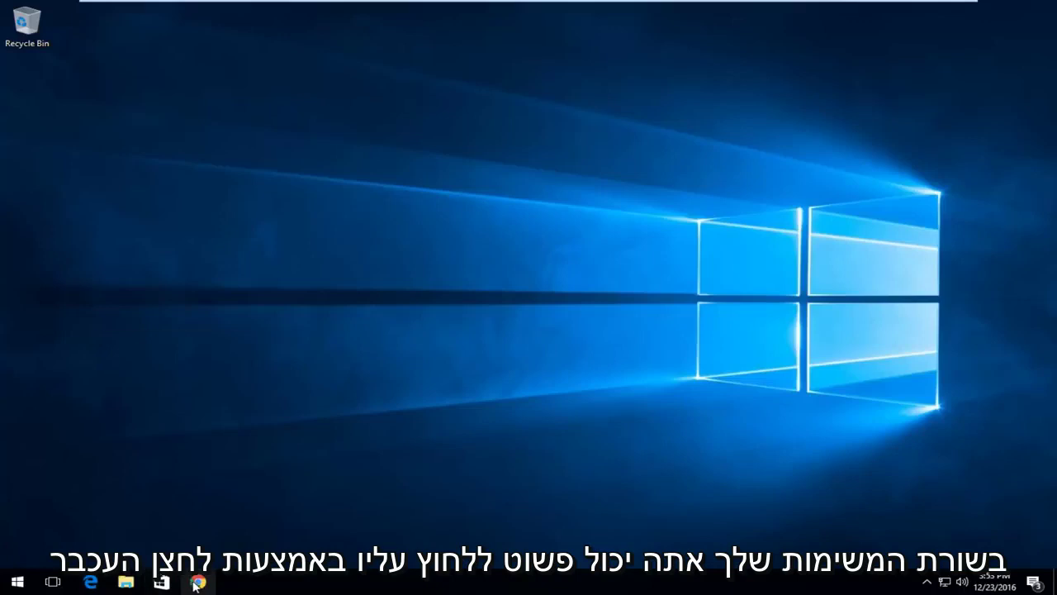
Open a new incognito window from the Chrome taskbar icon's jump list
right_click(196, 583)
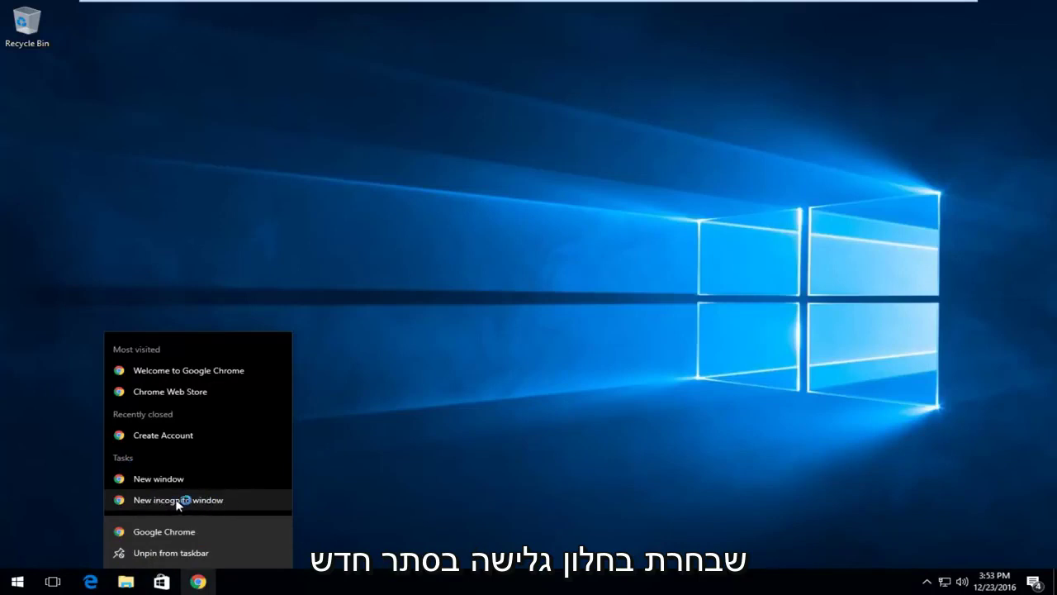
left_click(250, 499)
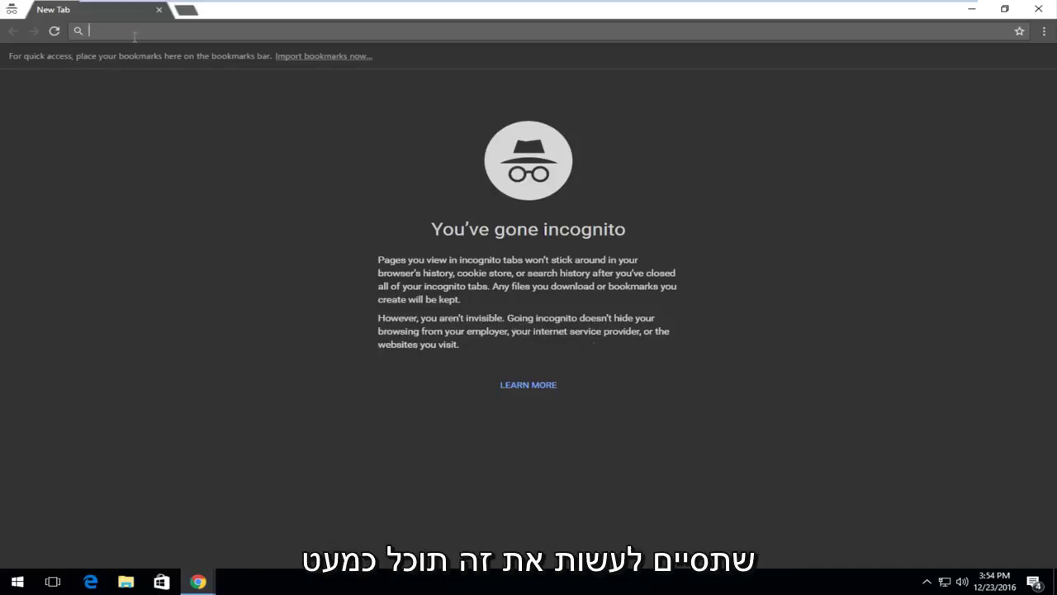
Load google.com in the incognito window
type("google.c")
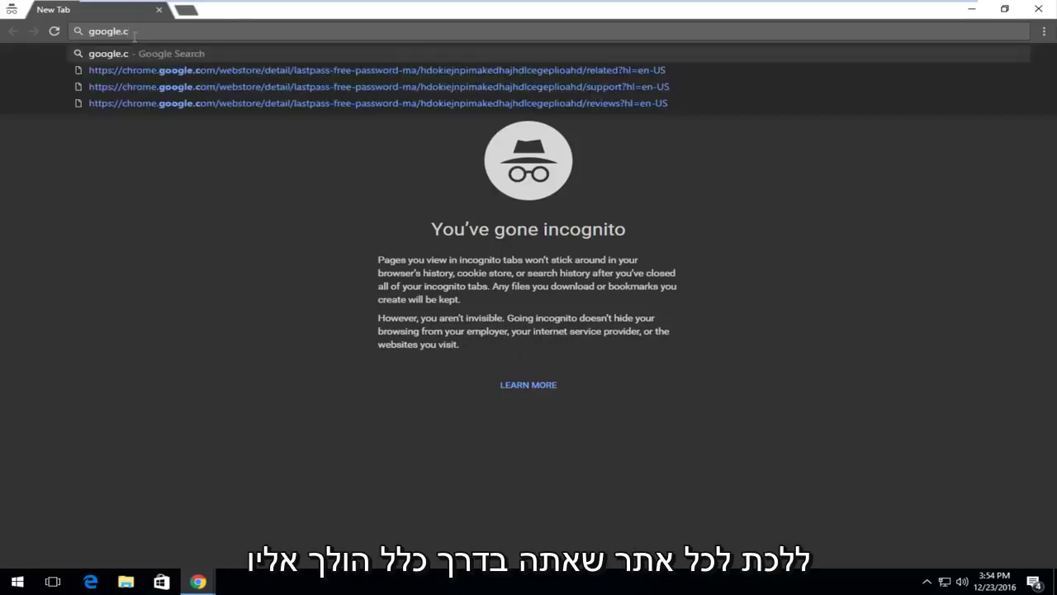
type("om")
key("Return")
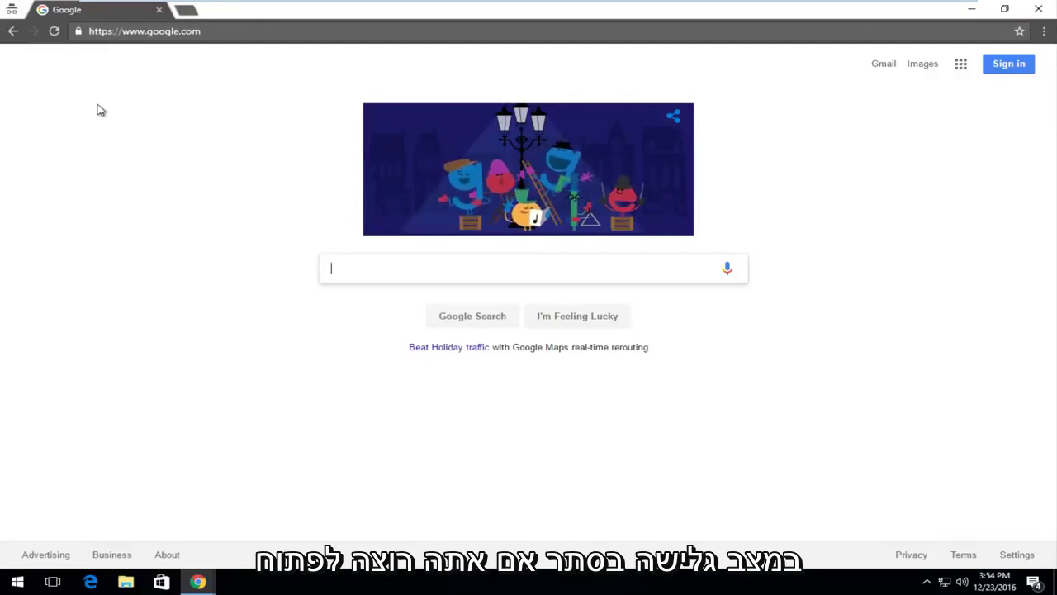
Open a new standard Chrome window from the three-dot menu
right_click(205, 586)
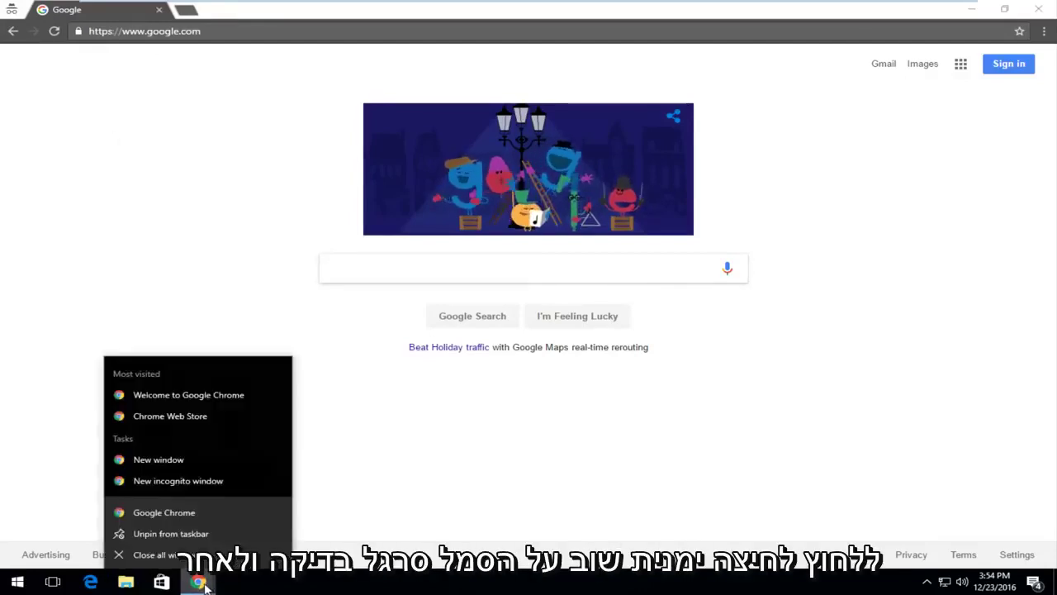
left_click(625, 417)
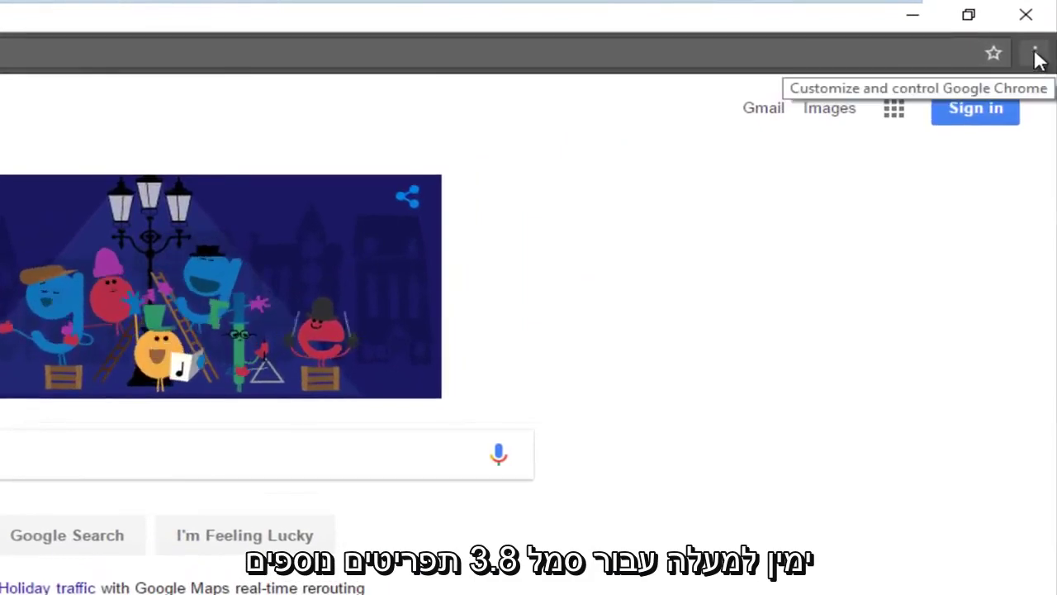
left_click(1036, 55)
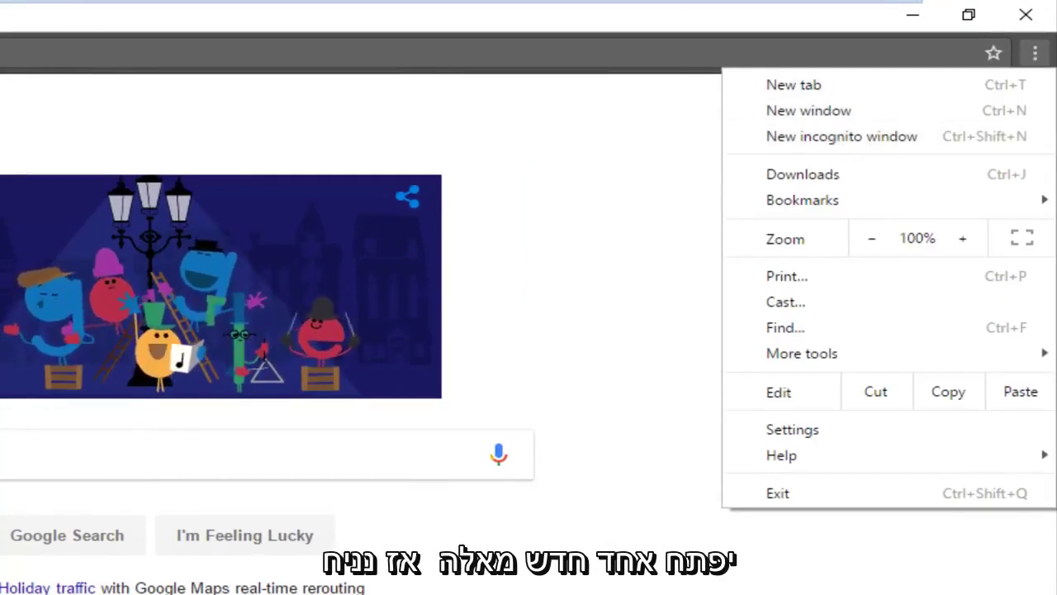
left_click(799, 113)
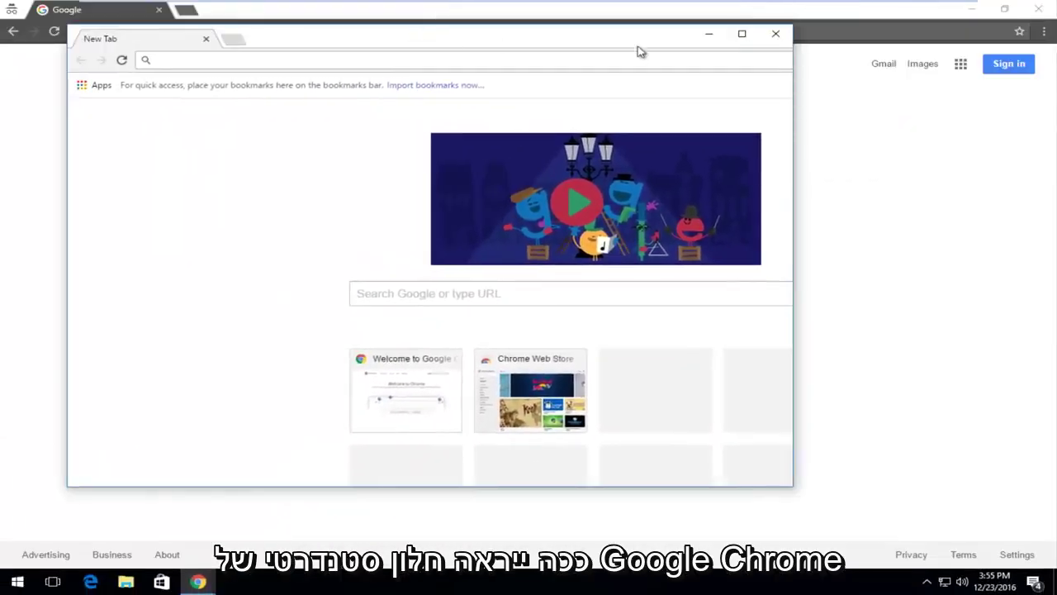
Snap the windows side by side, then close the standard one and maximize incognito
left_click_drag(637, 52, 1056, 66)
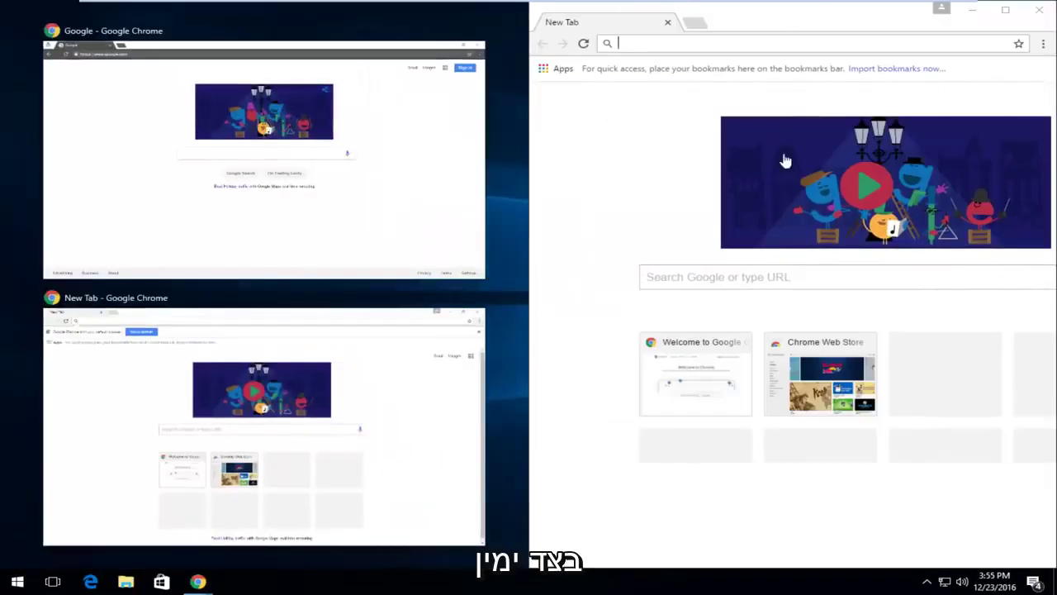
left_click(335, 167)
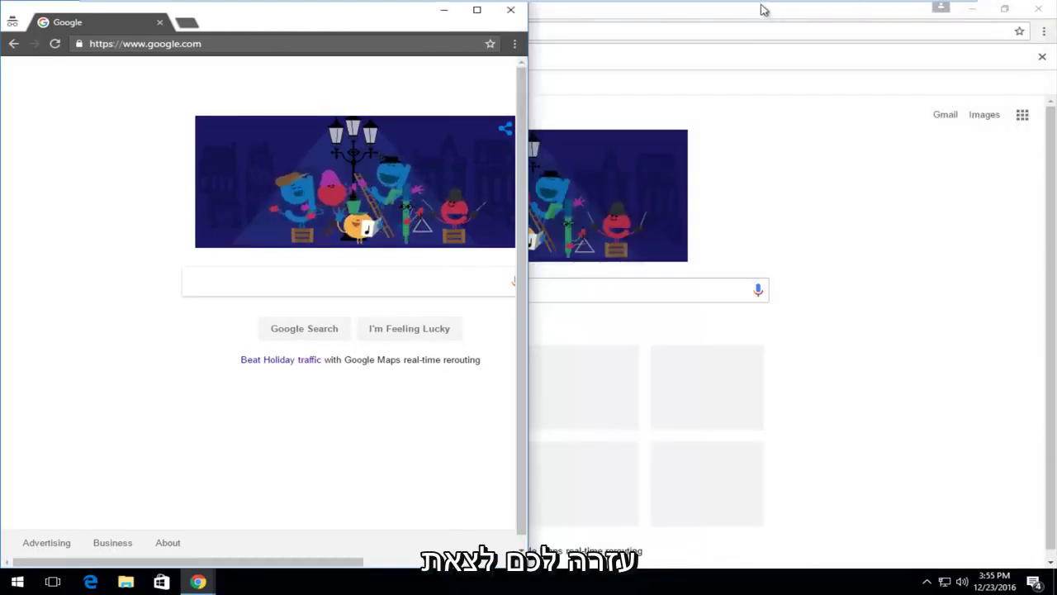
left_click(1040, 8)
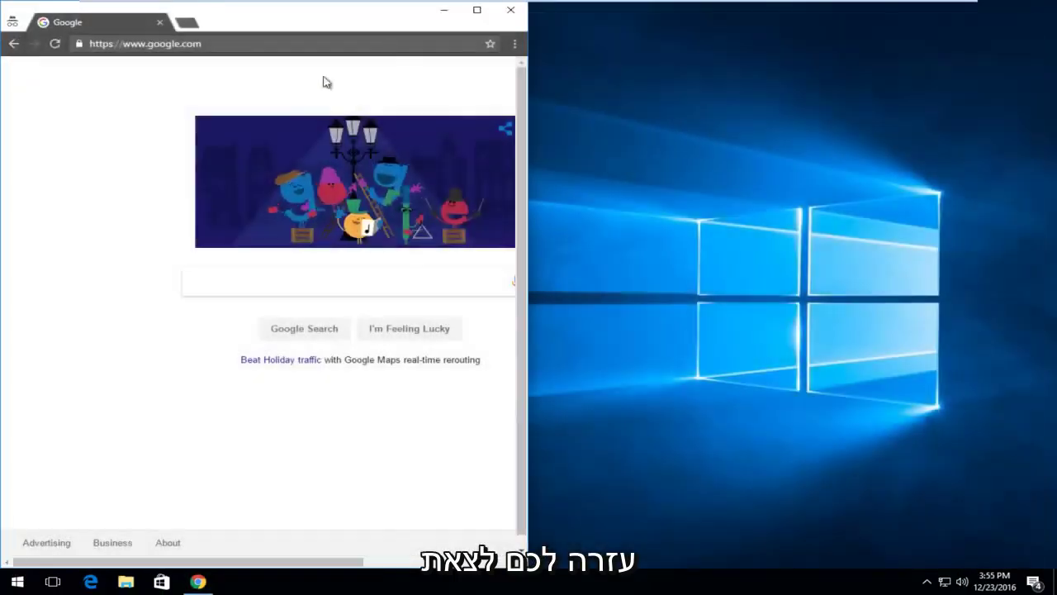
left_click(477, 12)
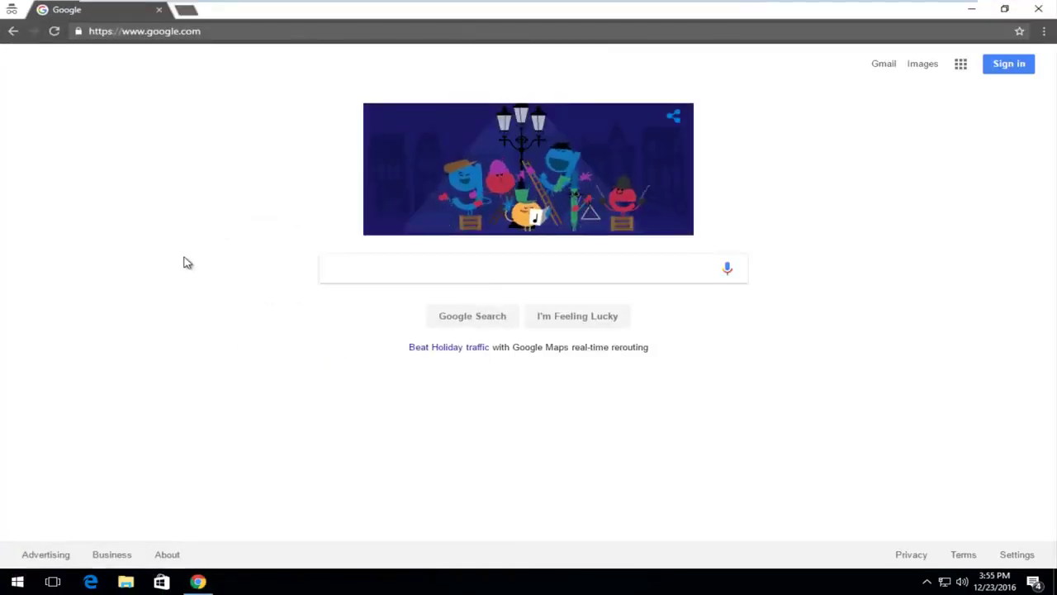